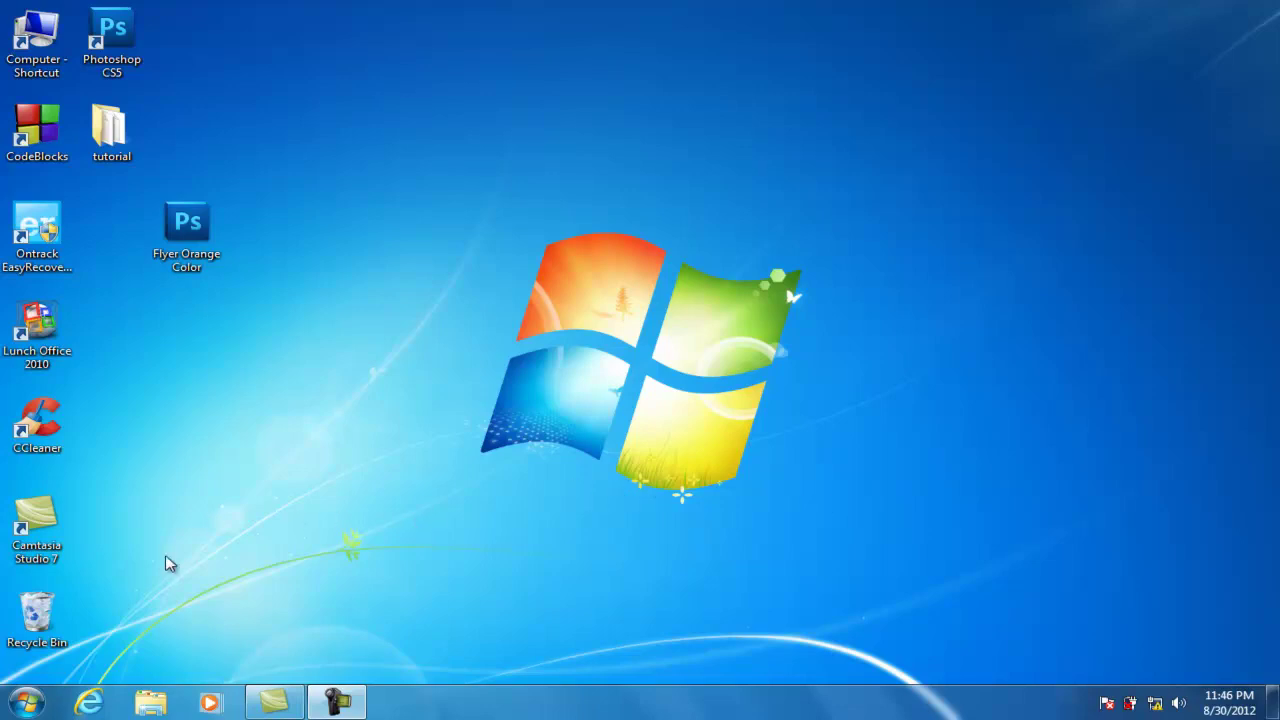
- Open the Parental Controls settings of the standard user account and set them to On, enforce current settings
left_click(24, 704)
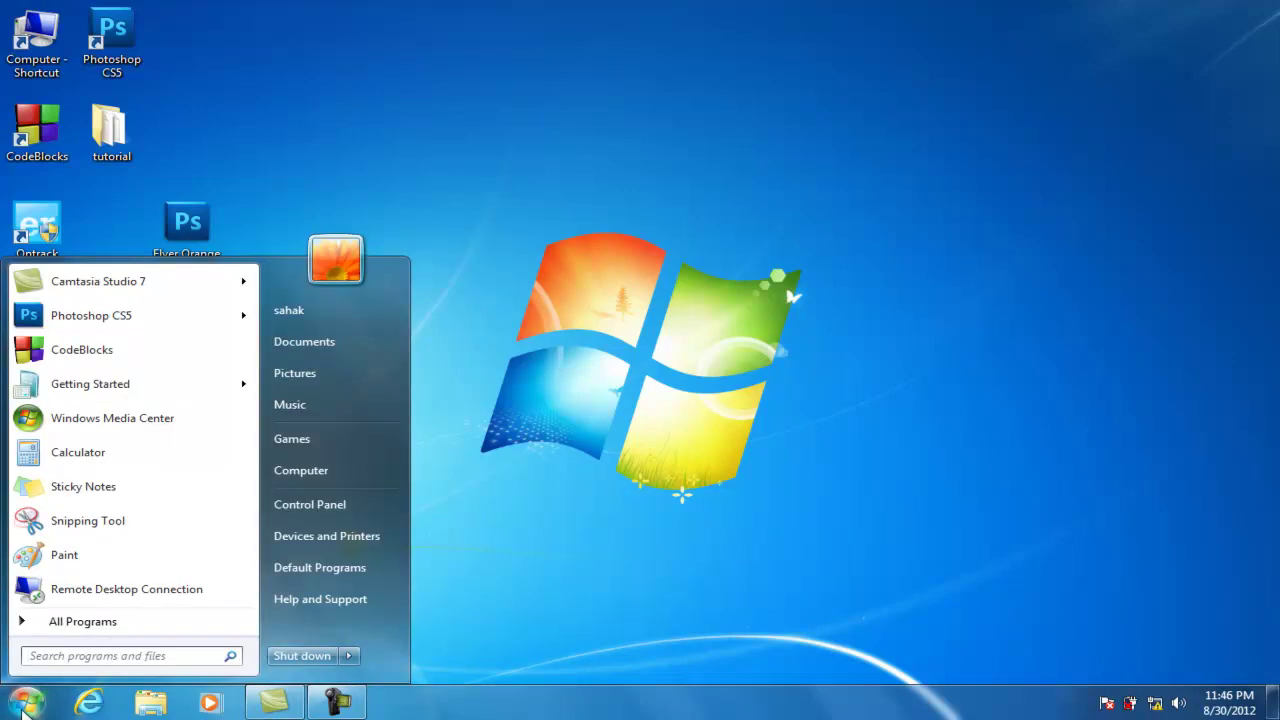
left_click(312, 506)
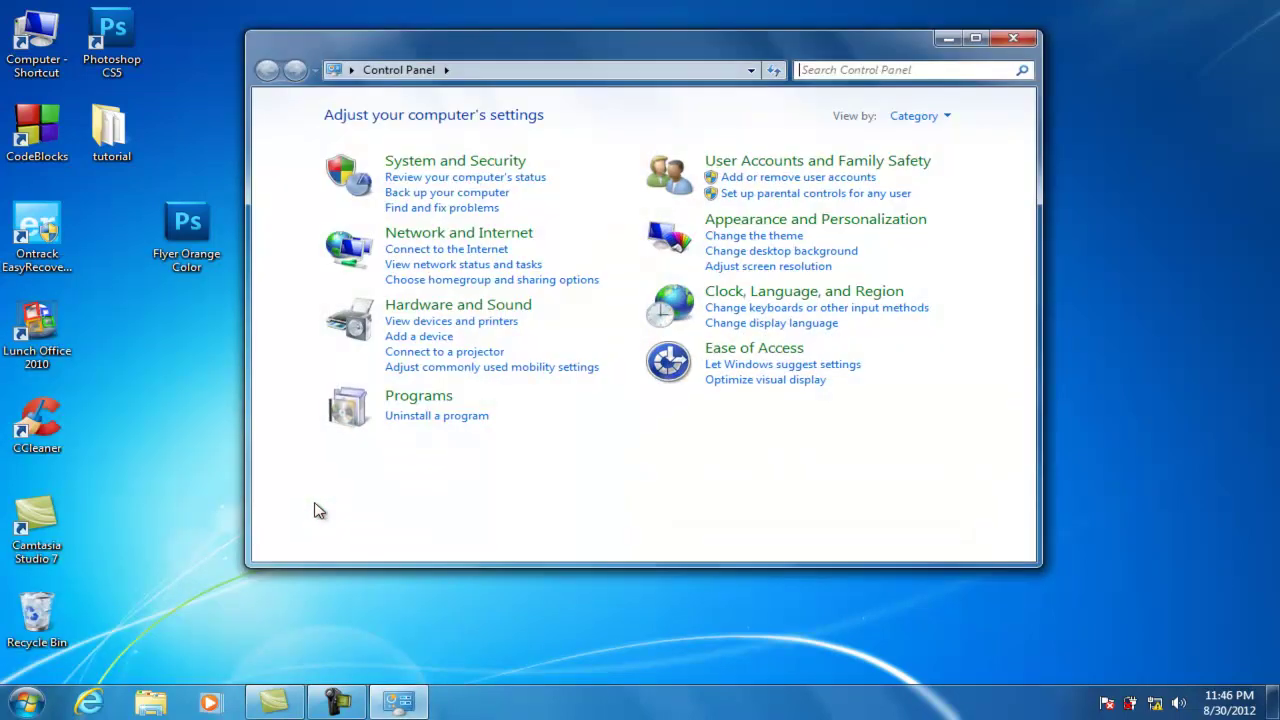
left_click(779, 165)
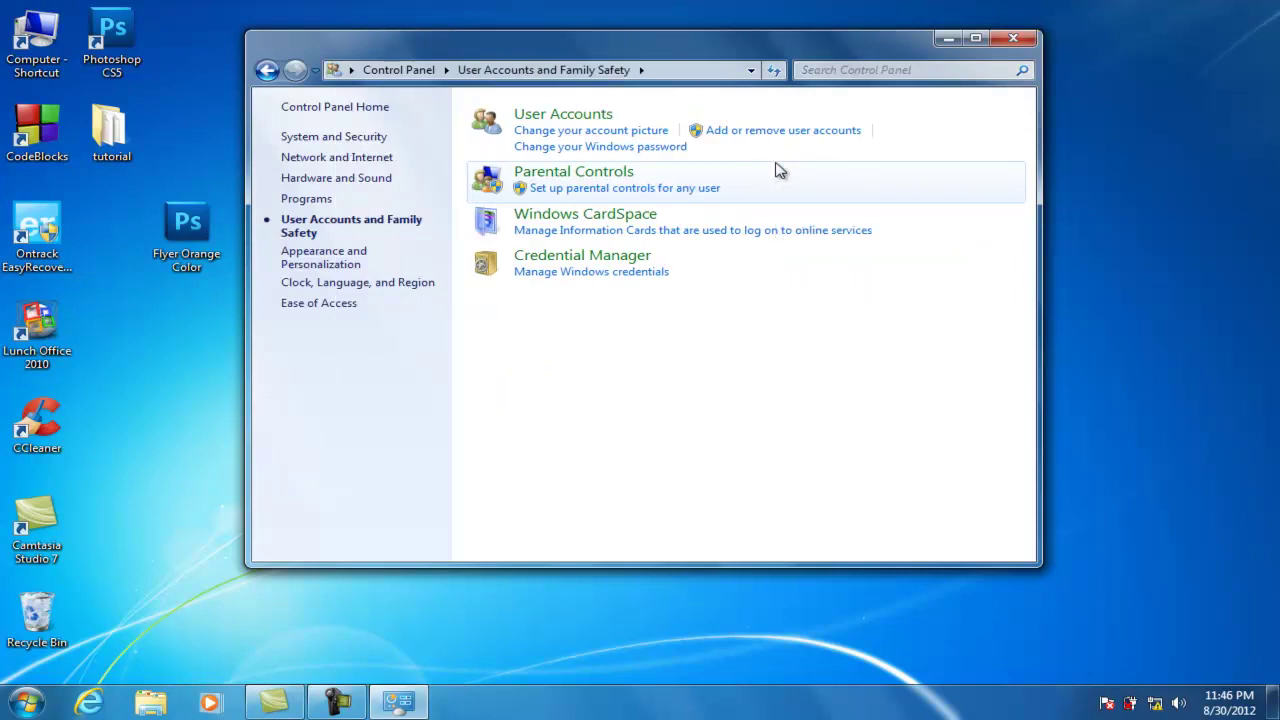
left_click(551, 187)
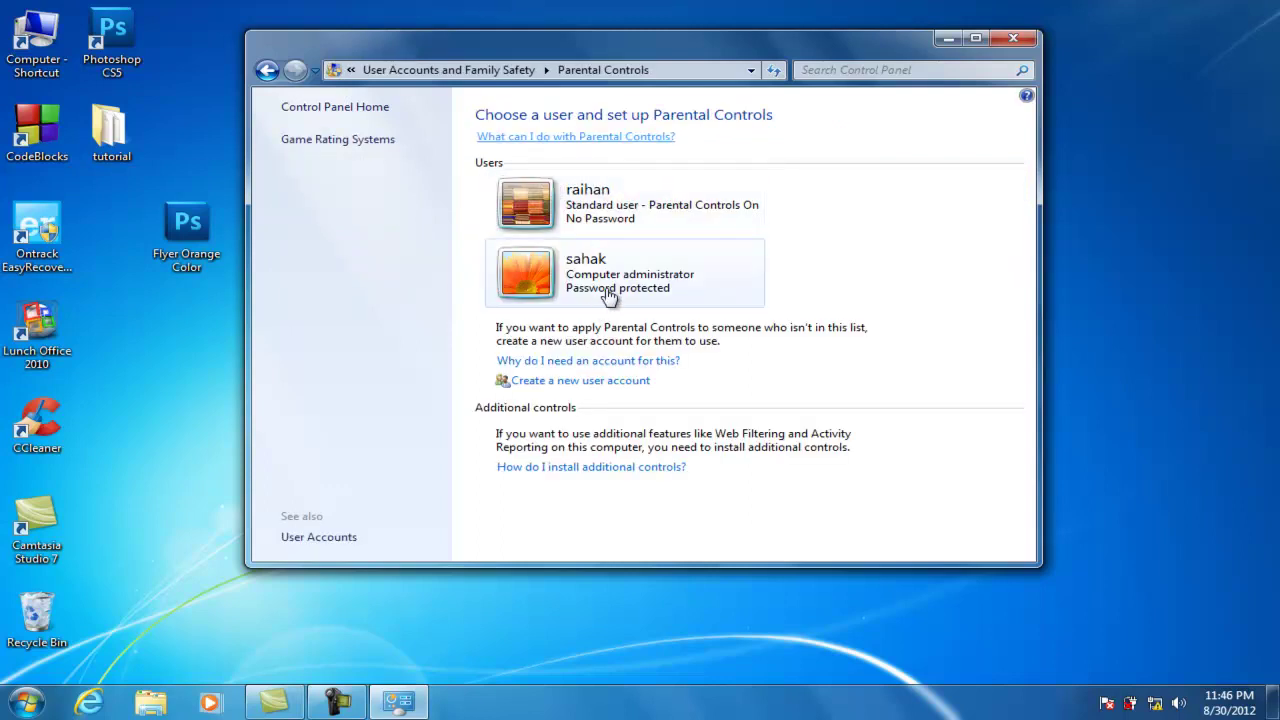
left_click(590, 200)
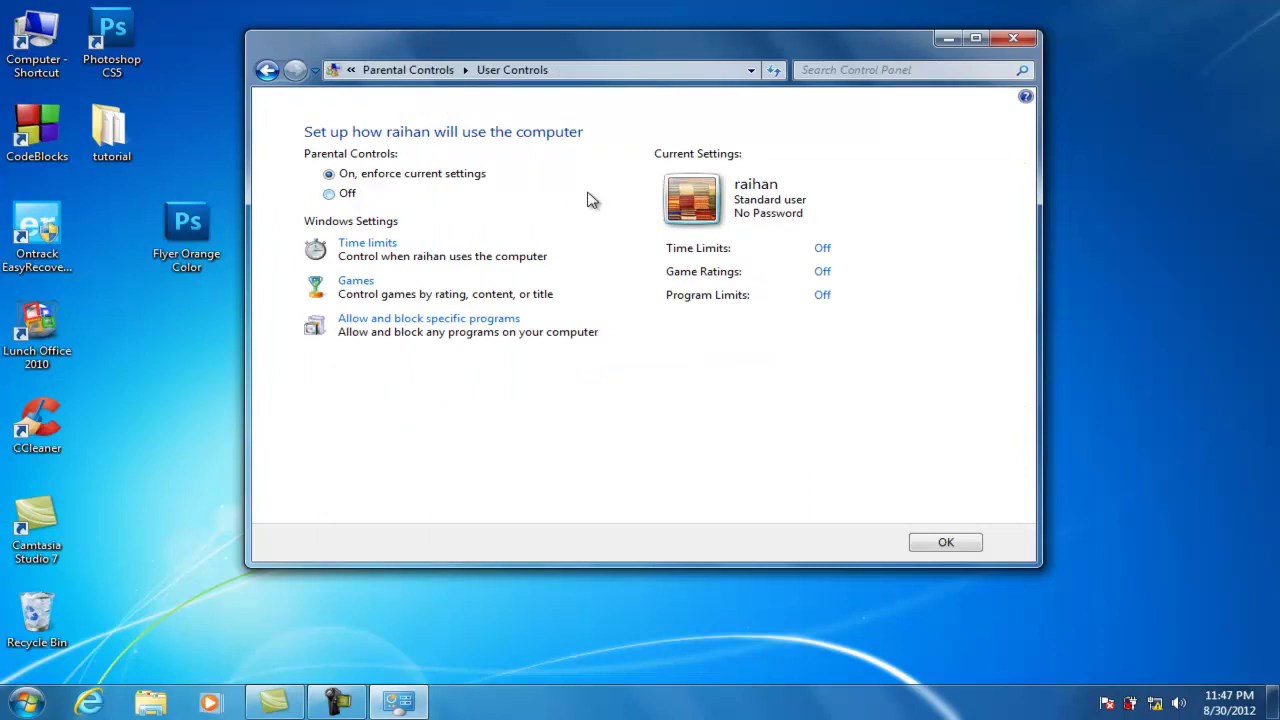
left_click(333, 200)
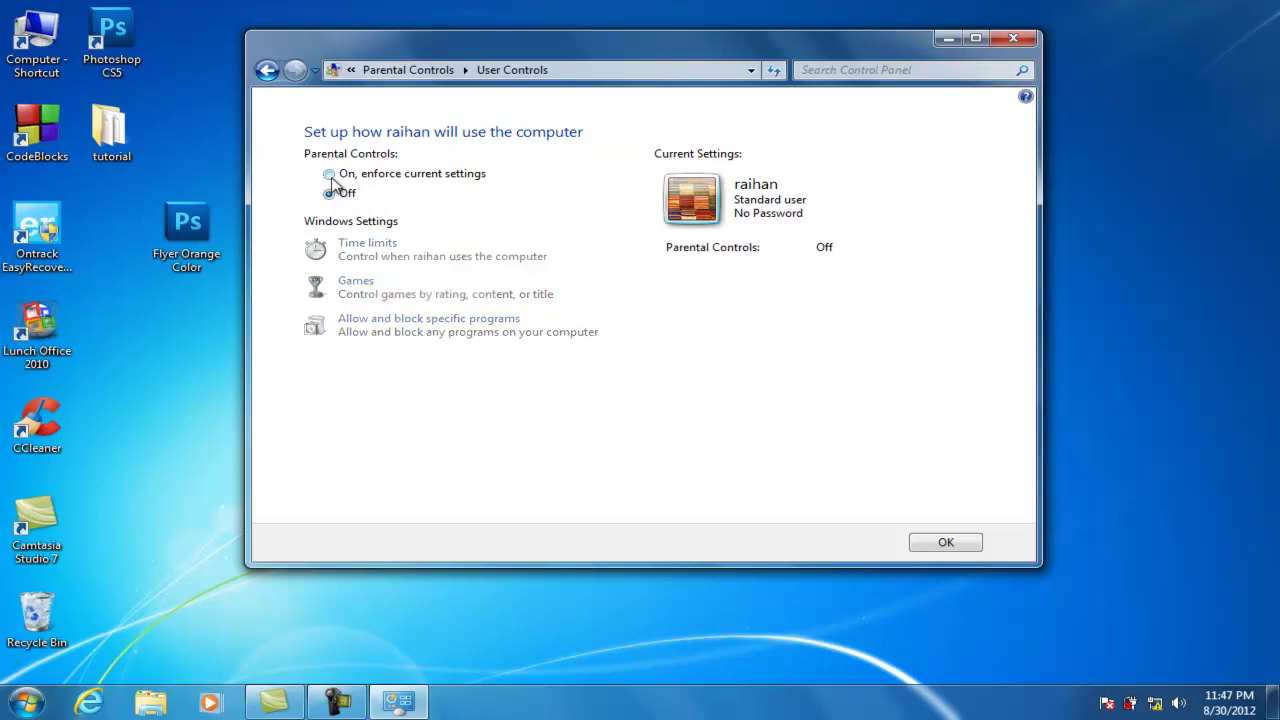
left_click(331, 175)
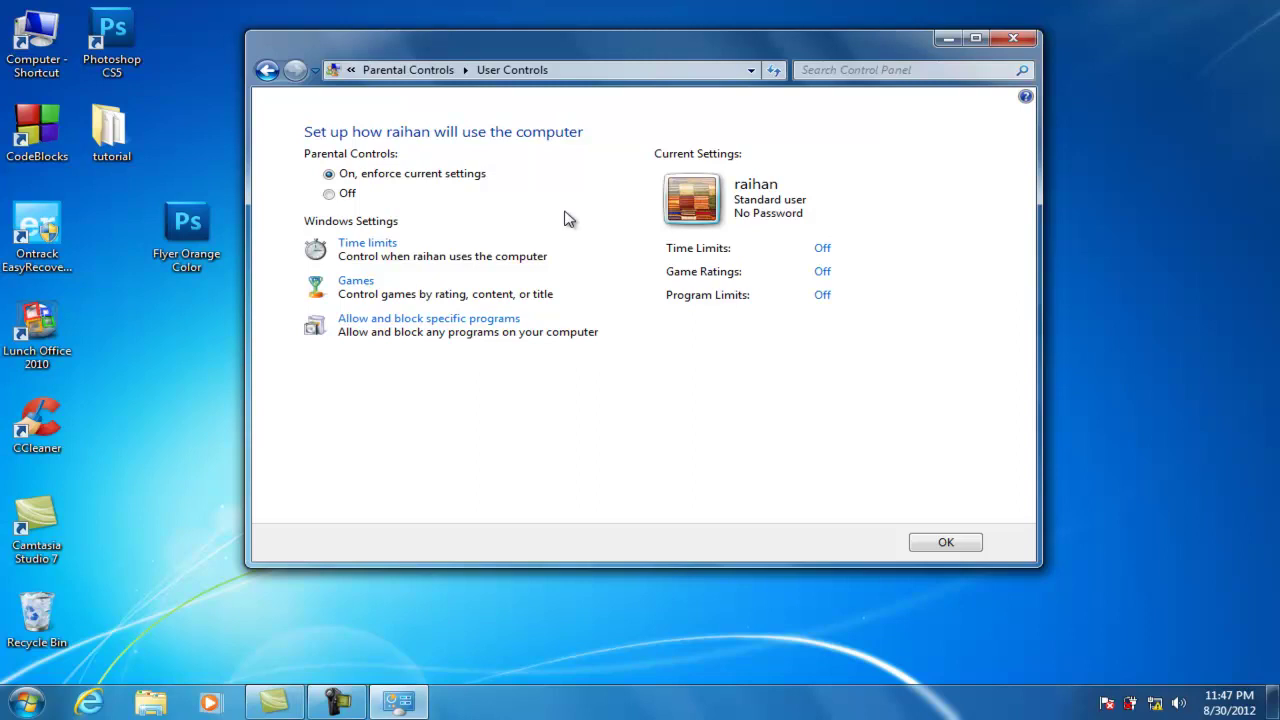
- In the account's time limits, block midnight to 8 AM and 9 PM to midnight on every day of the week
left_click(369, 250)
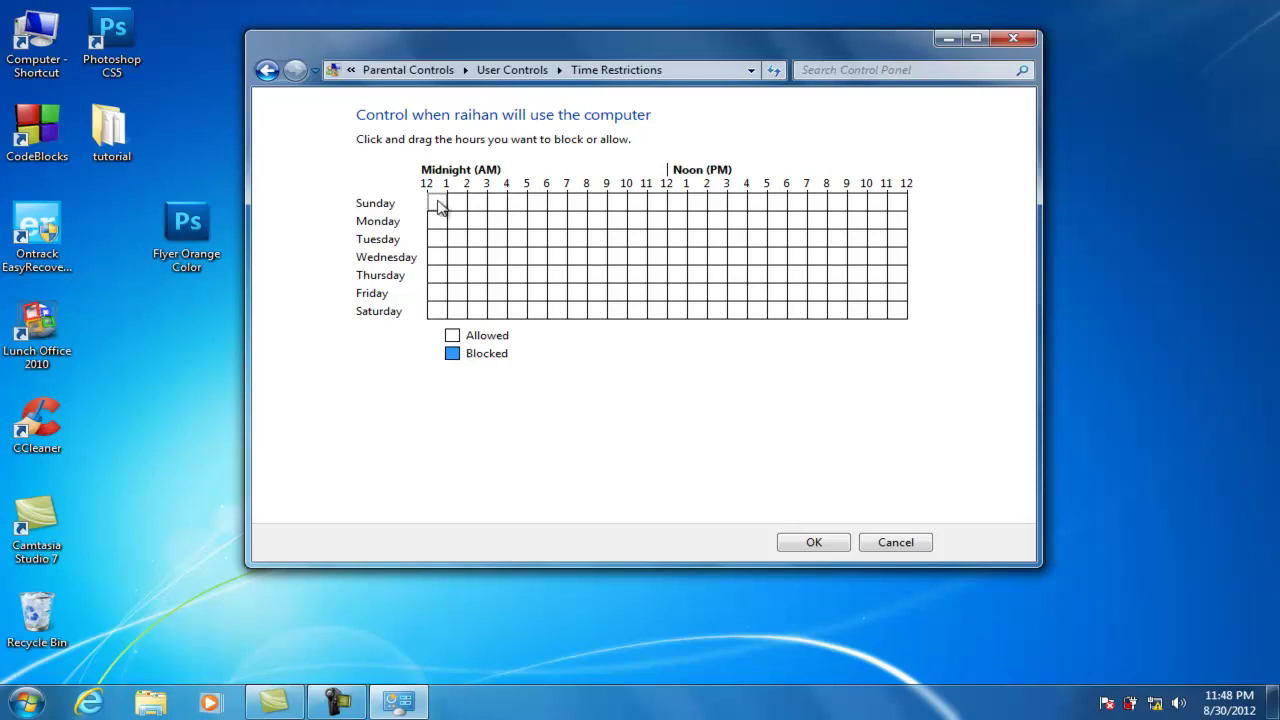
left_click_drag(437, 205, 588, 314)
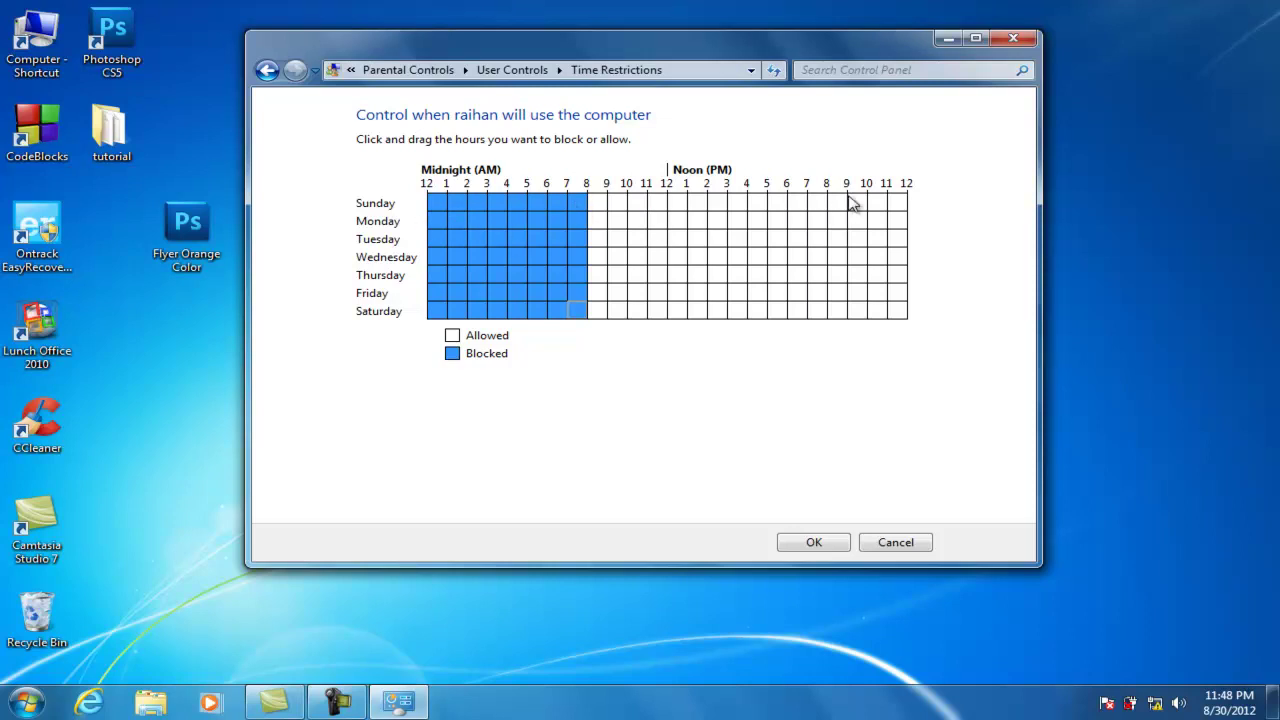
left_click_drag(851, 200, 909, 314)
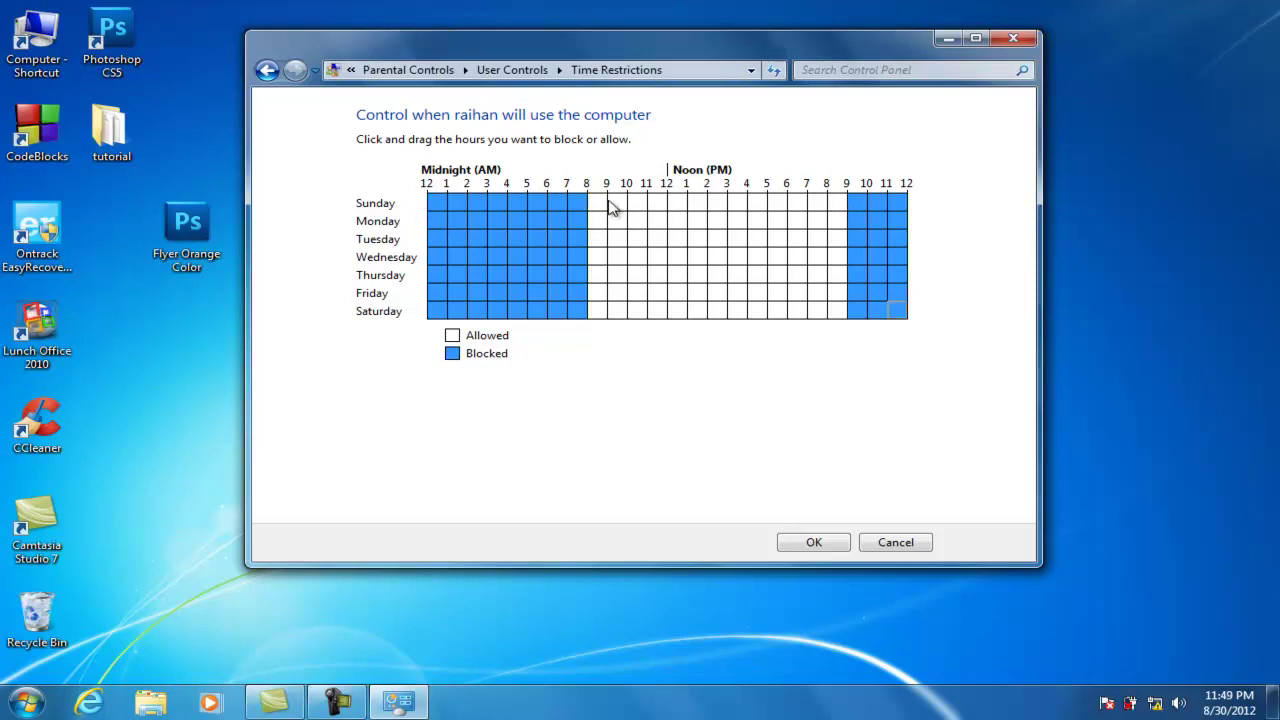
- Block Sunday from 12 noon to 3 PM and Wednesday from 10 AM to 3 PM, and save the time limits
left_click(675, 203)
left_click_drag(686, 212, 724, 214)
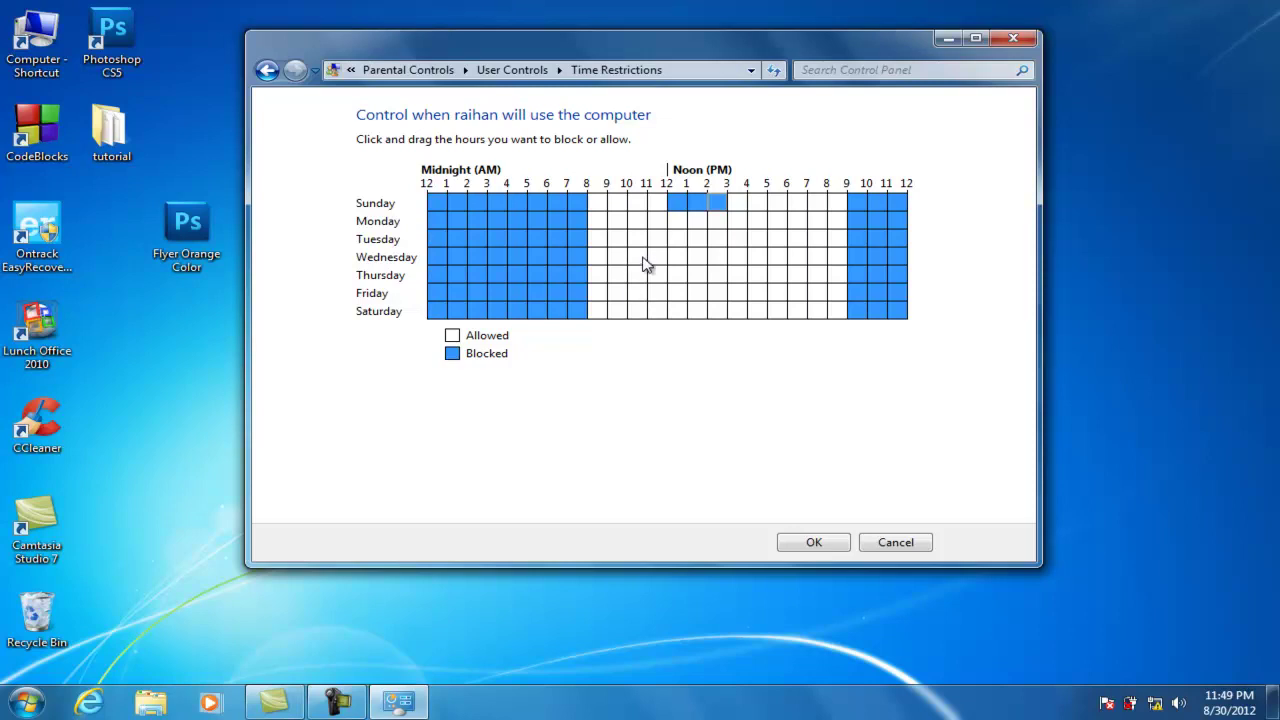
left_click_drag(641, 262, 714, 268)
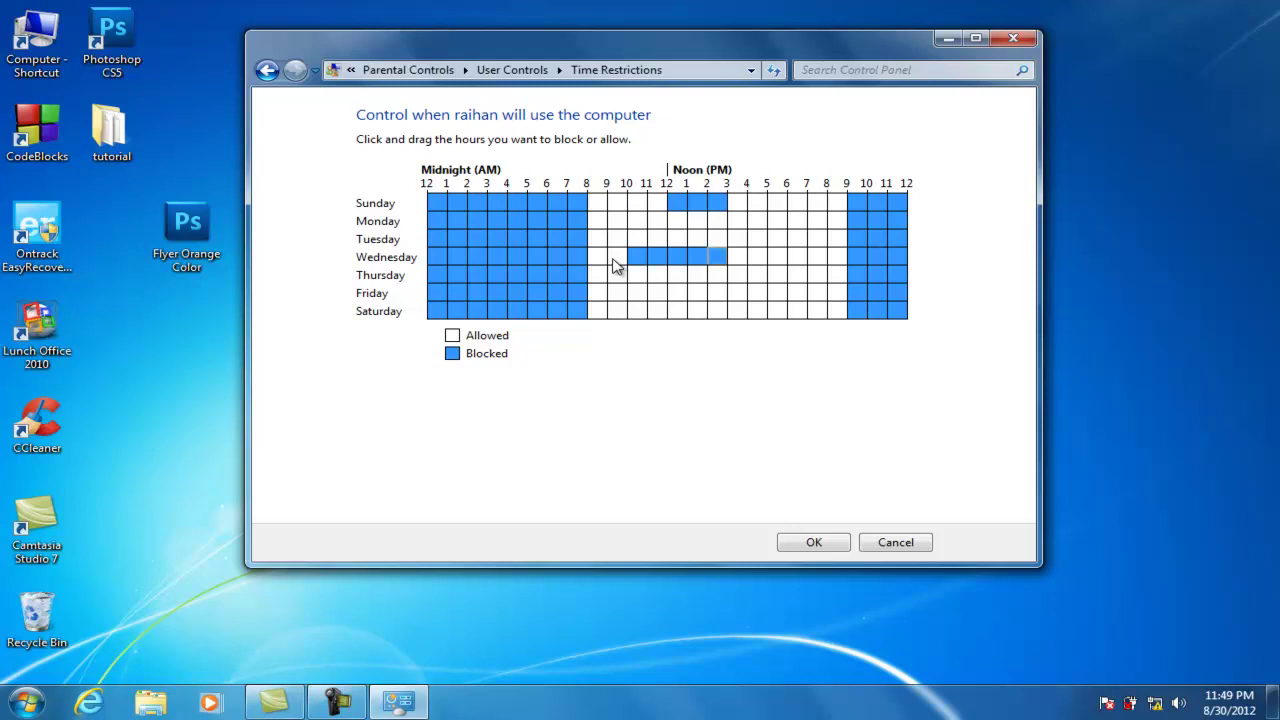
left_click(835, 548)
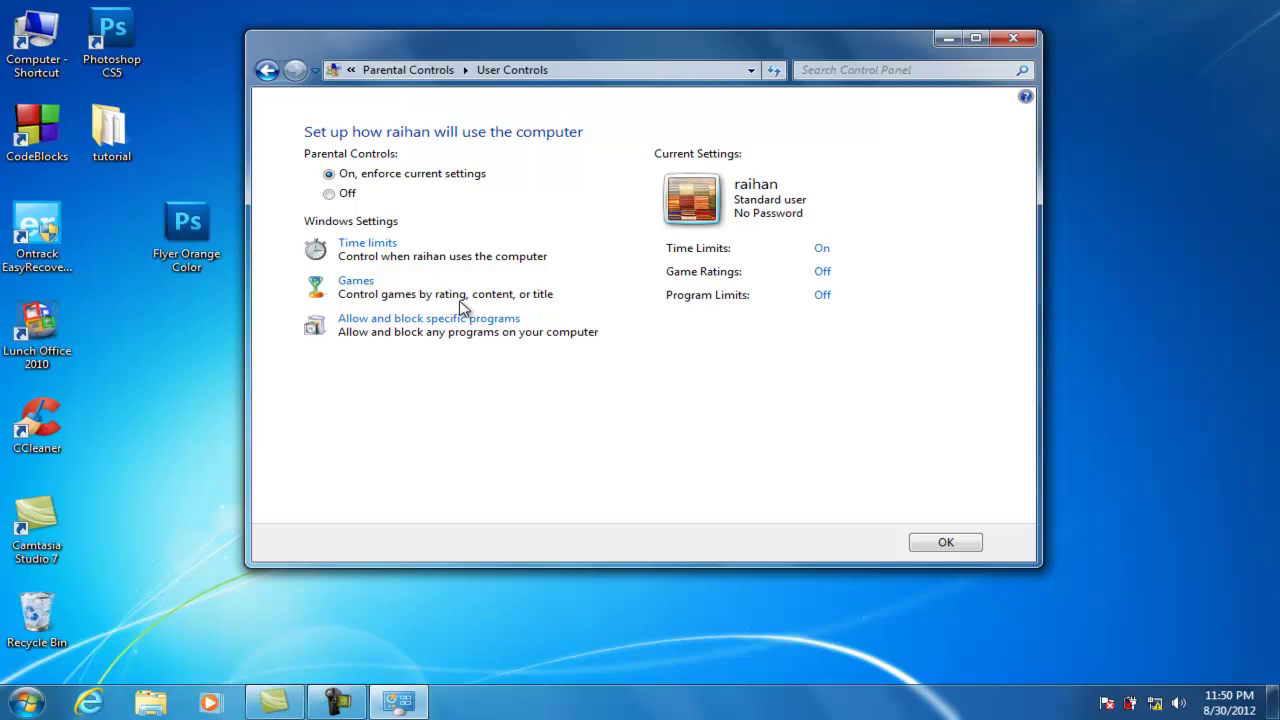
- Open the account's game controls and set the permission to play games to Yes
left_click(356, 286)
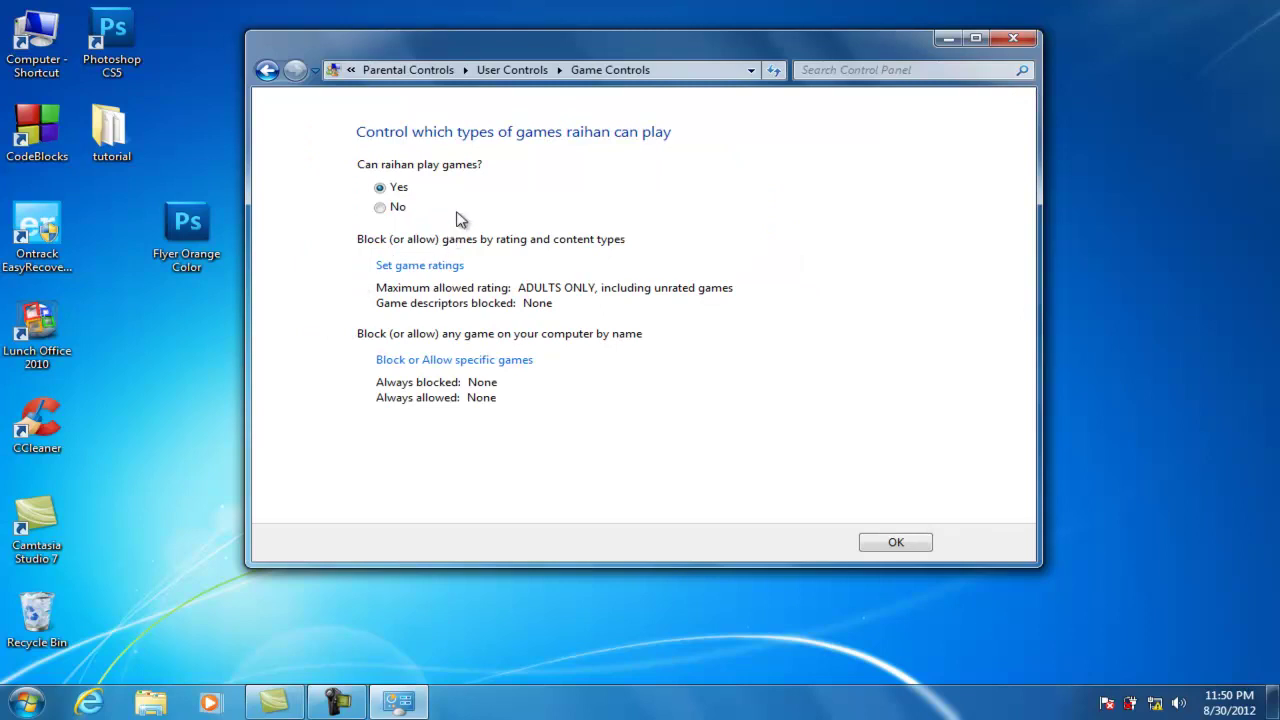
left_click(380, 208)
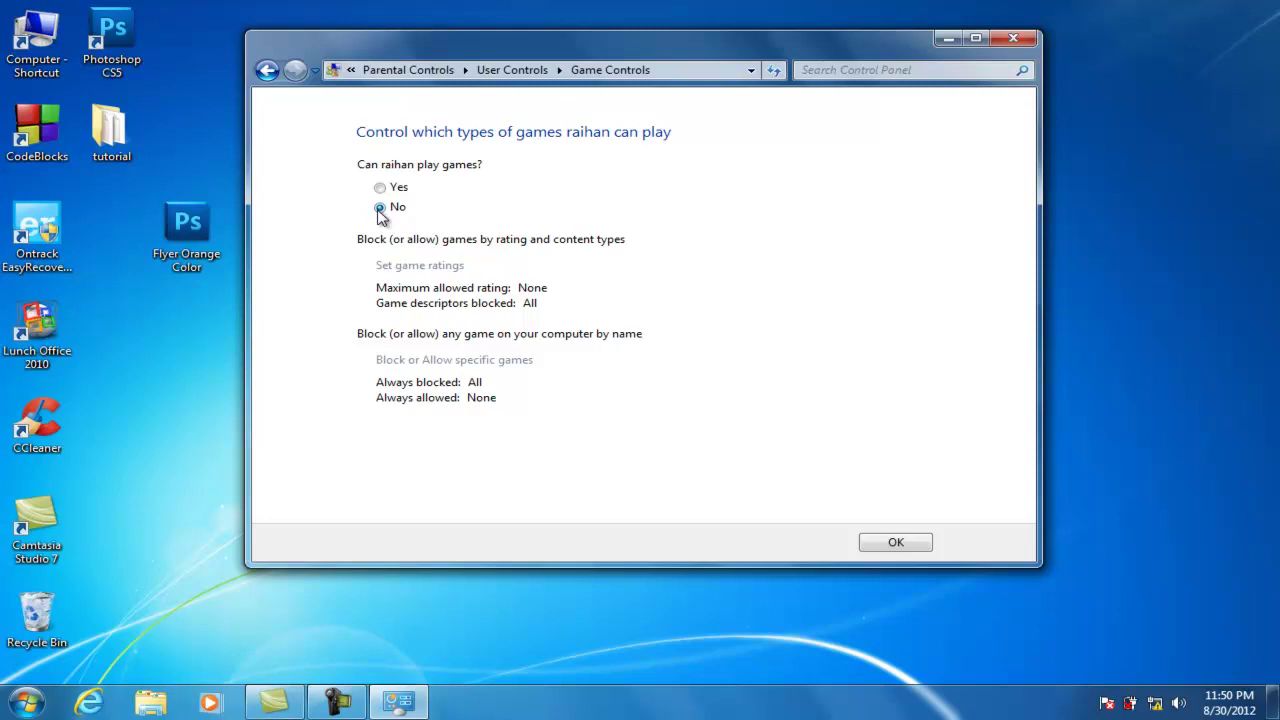
left_click(380, 187)
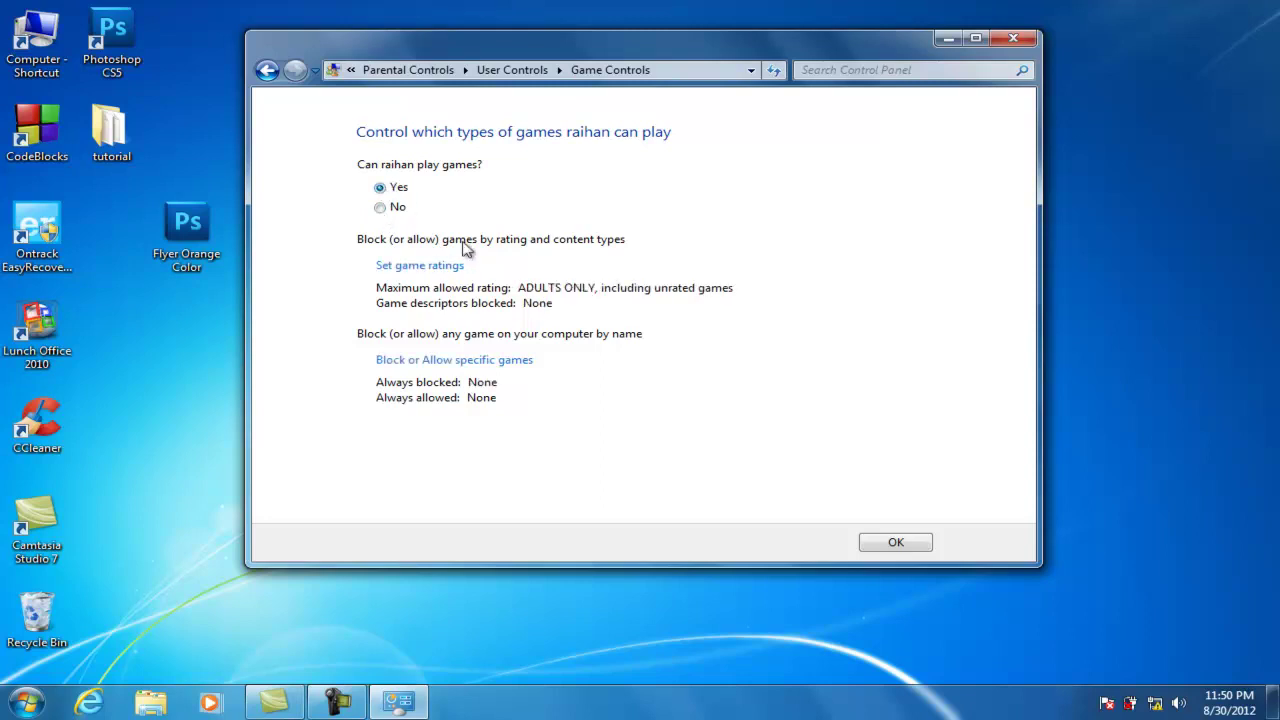
- Set the maximum allowed game rating to EVERYONE 10+ and save the game controls
left_click(412, 268)
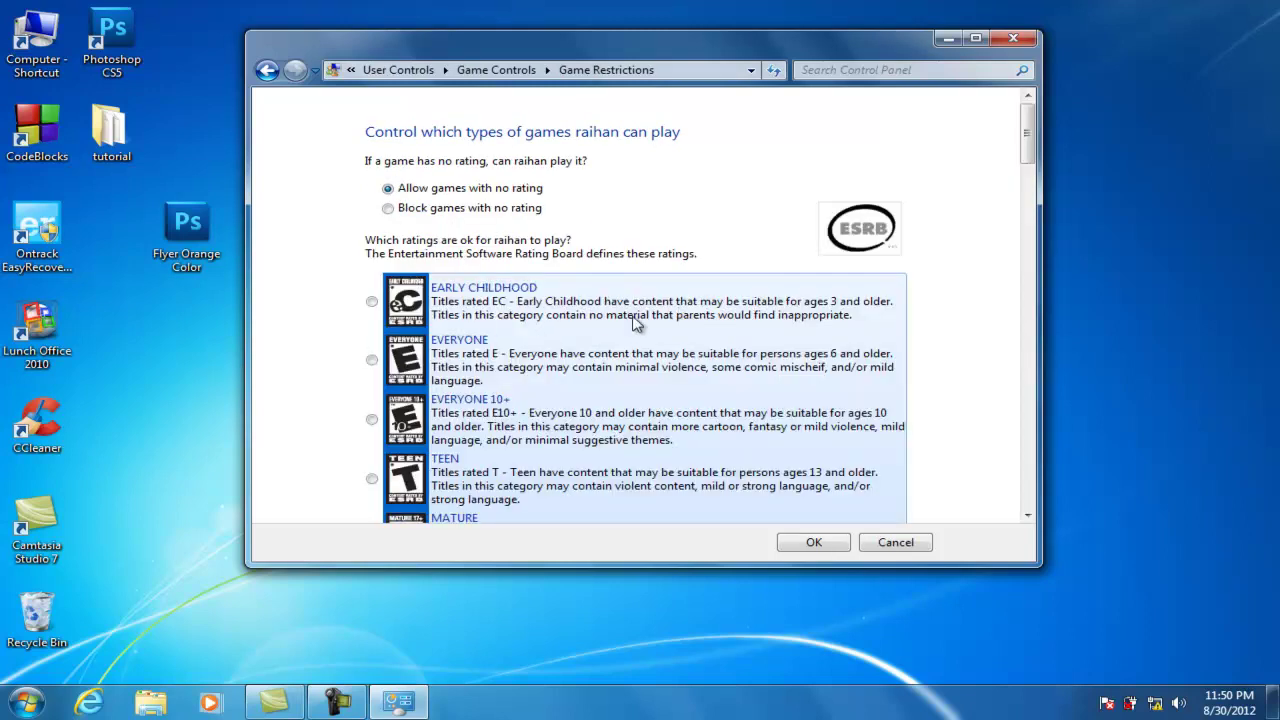
mouse_move(1035, 162)
left_mouse_down()
mouse_move(1043, 367)
mouse_move(1036, 140)
left_mouse_up()
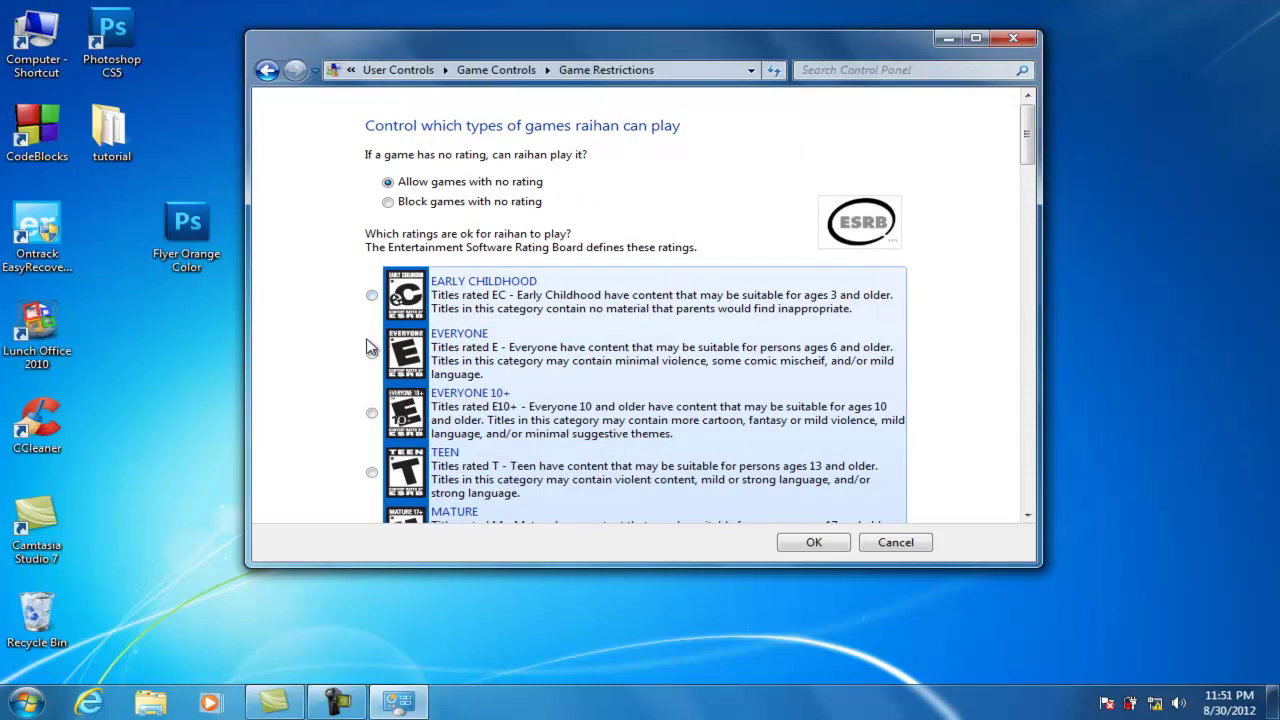
left_click(372, 413)
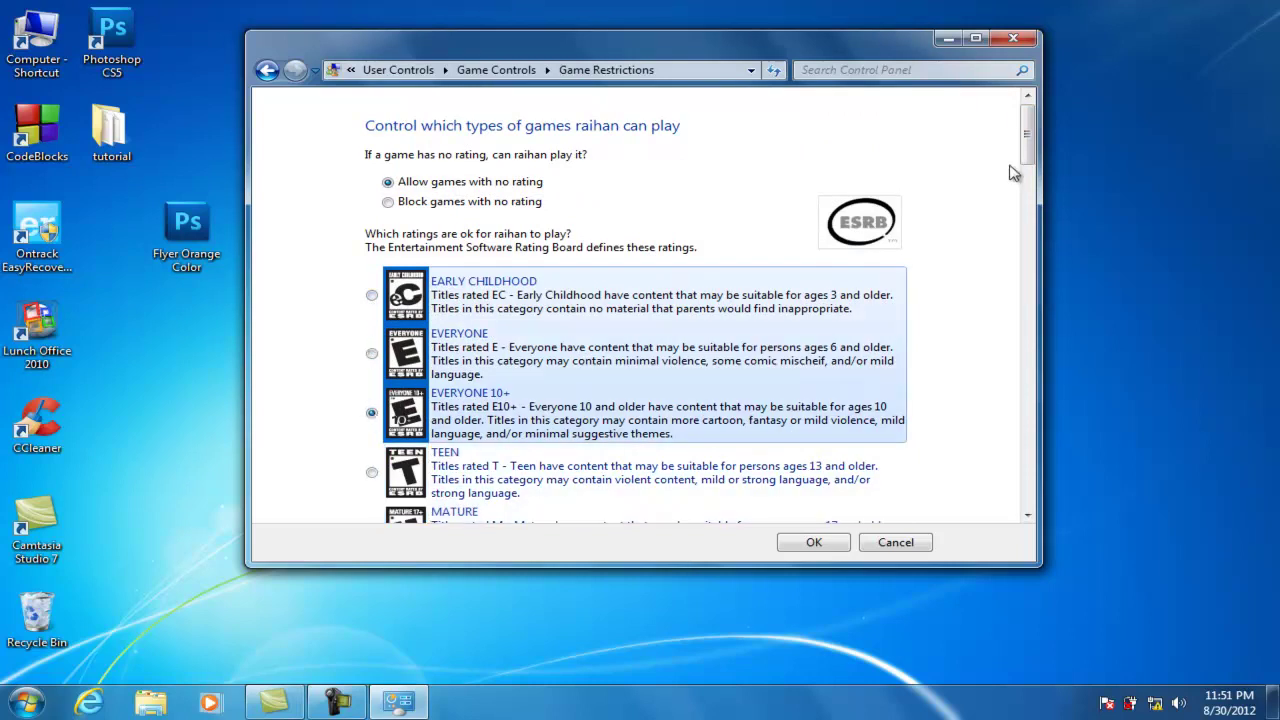
mouse_move(1030, 155)
left_mouse_down()
mouse_move(1031, 190)
mouse_move(1033, 140)
left_mouse_up()
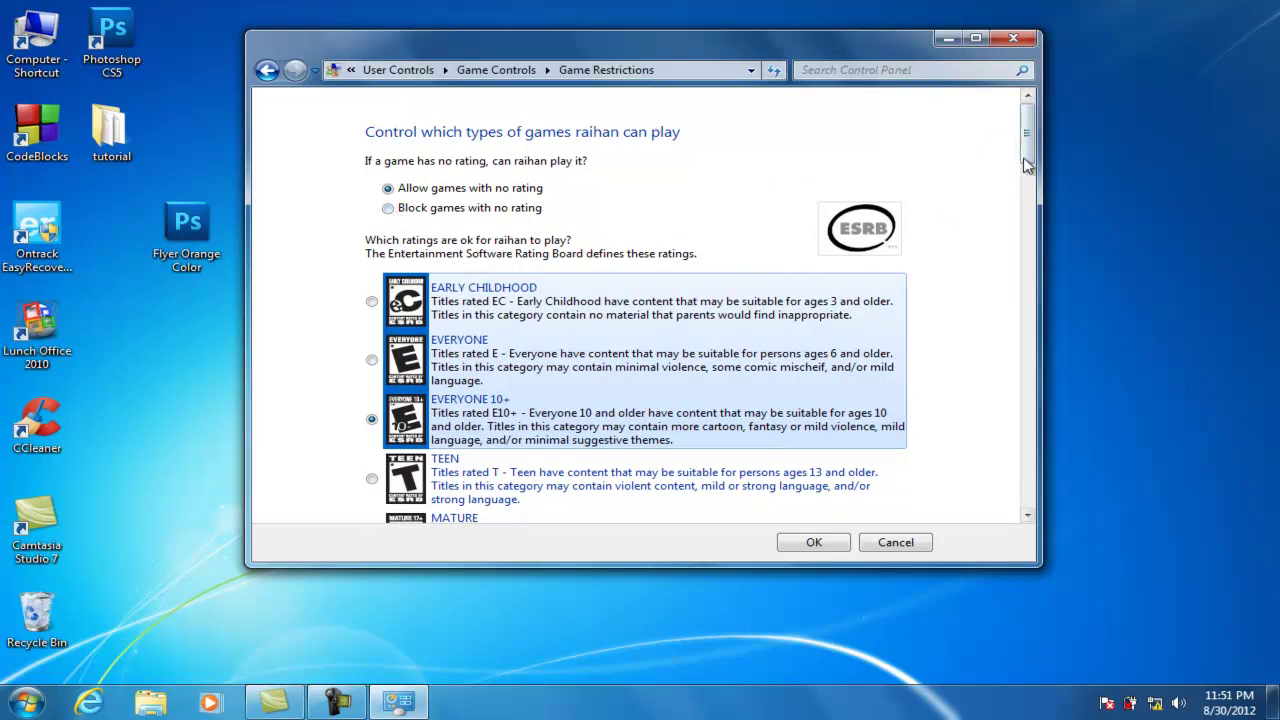
mouse_move(1026, 165)
left_mouse_down()
mouse_move(1031, 250)
mouse_move(1034, 170)
left_mouse_up()
left_click(815, 543)
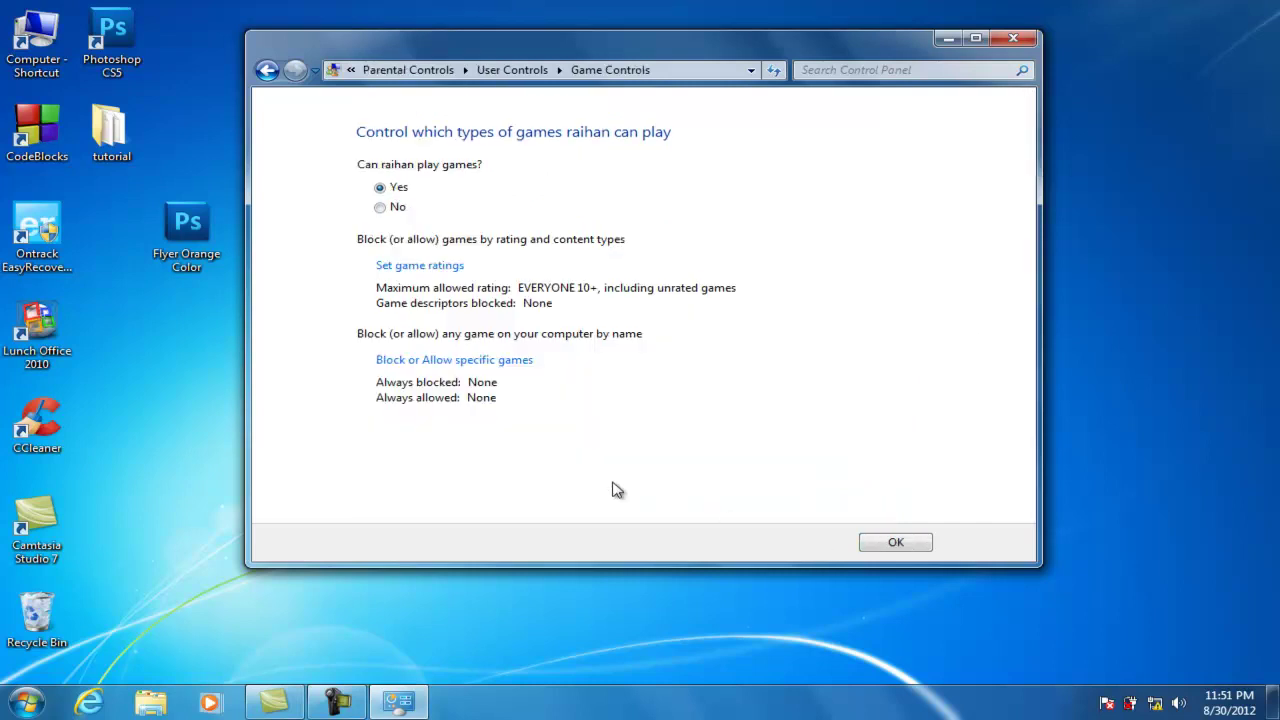
left_click(893, 548)
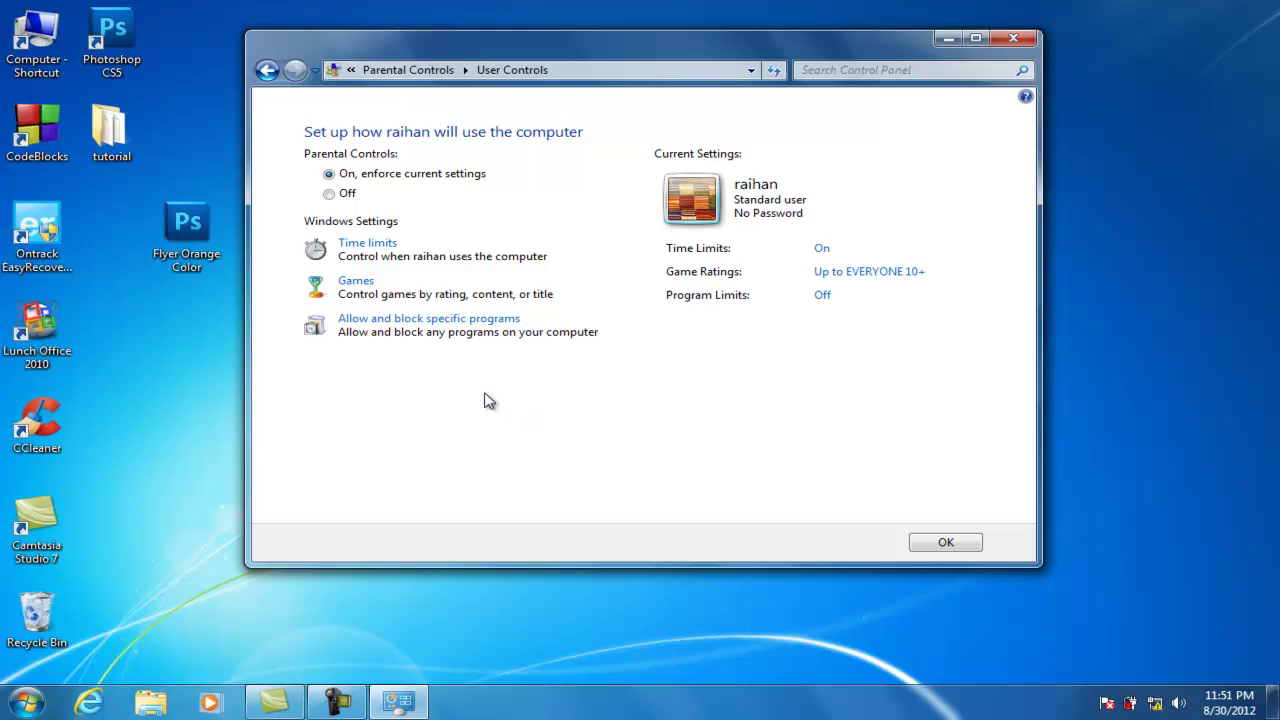
- Restrict the account to allowed programs only, allowing Photoshop.exe and codeblocks.exe, and save the parental control settings
left_click(406, 320)
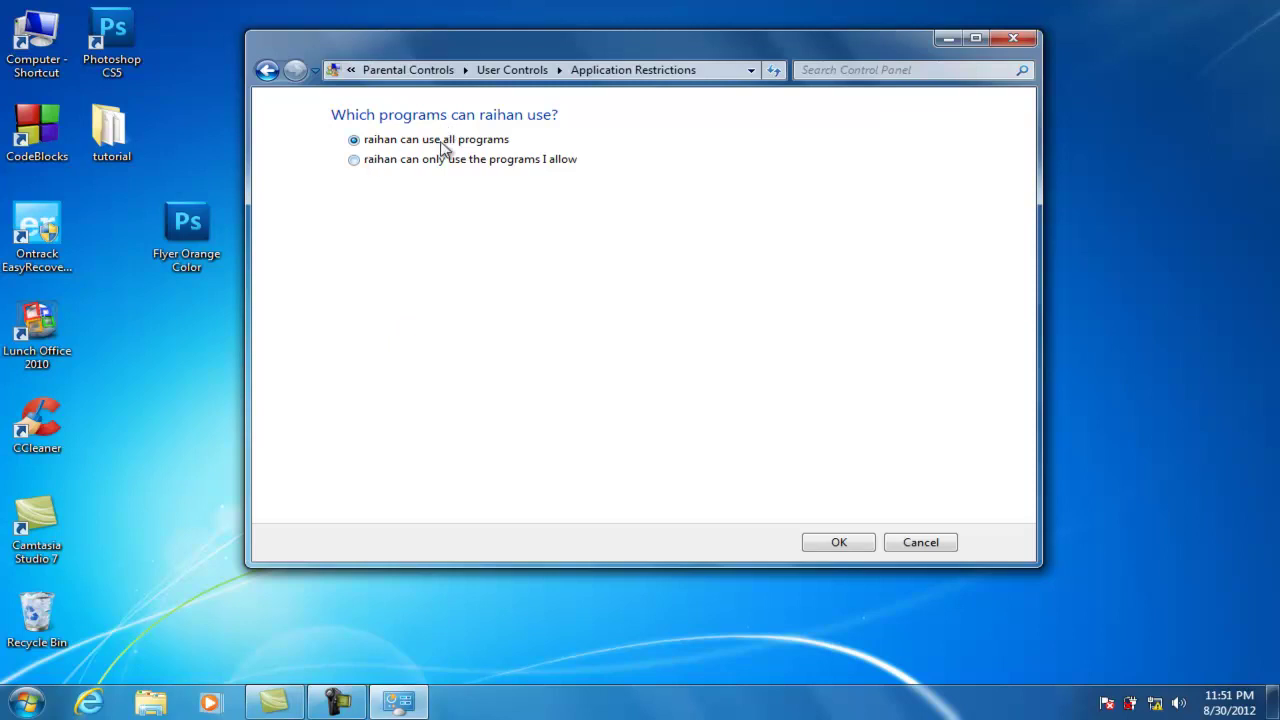
left_click(356, 163)
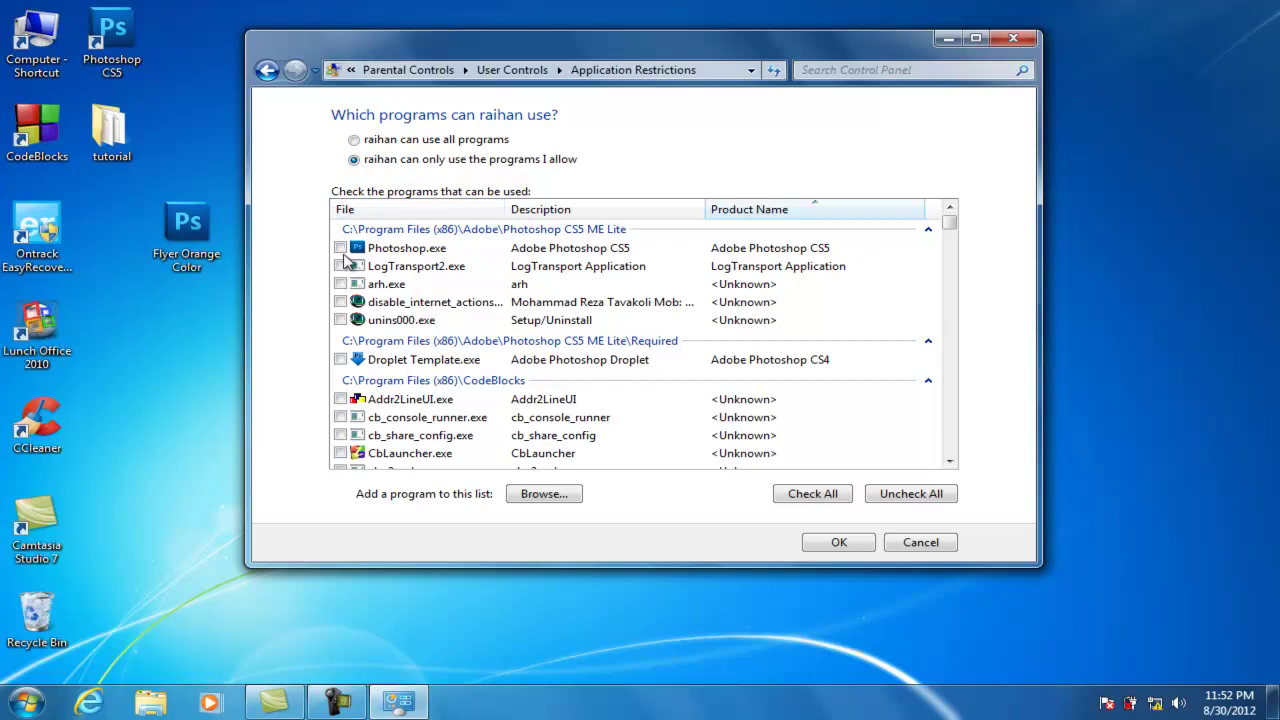
left_click(341, 248)
left_click(952, 465)
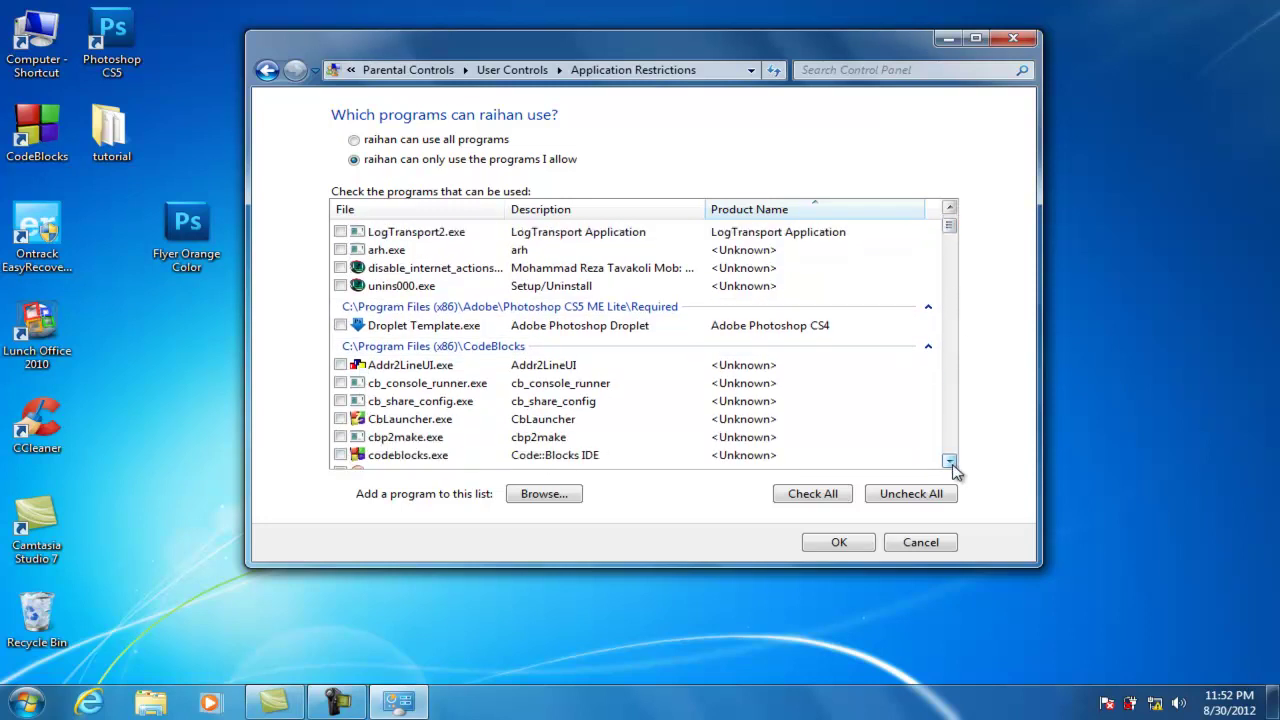
left_click(950, 462)
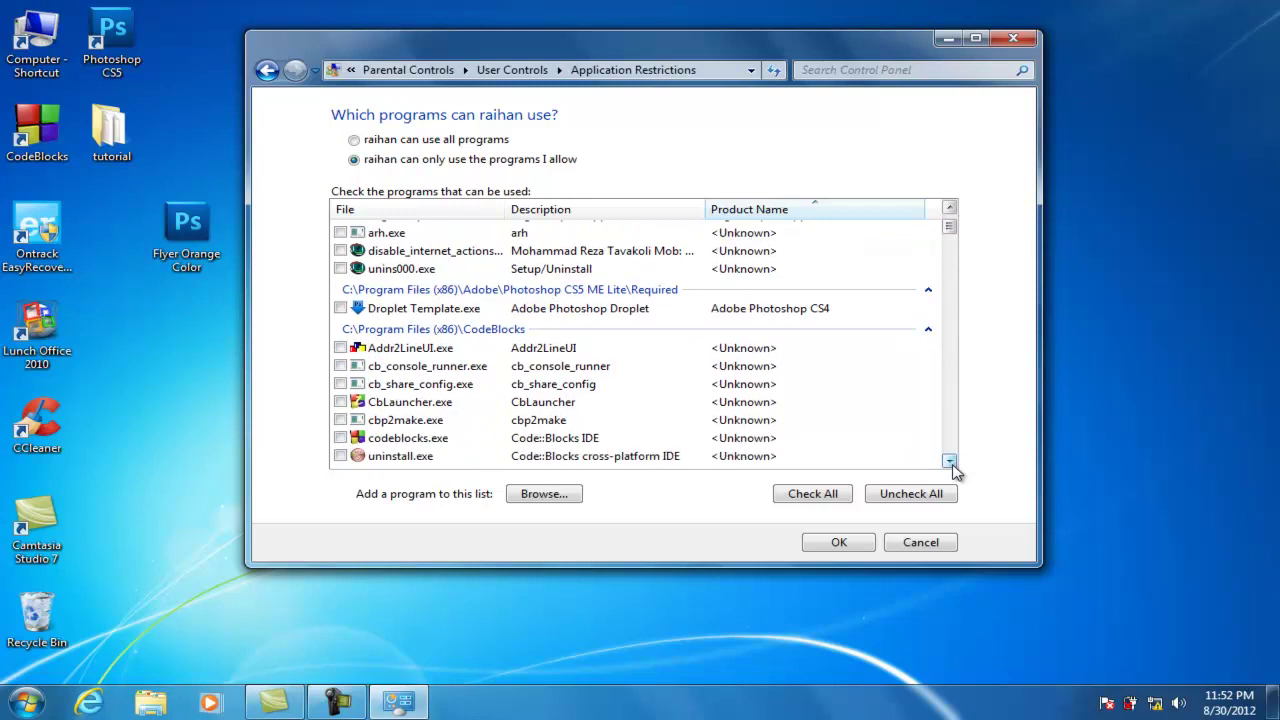
left_click(341, 439)
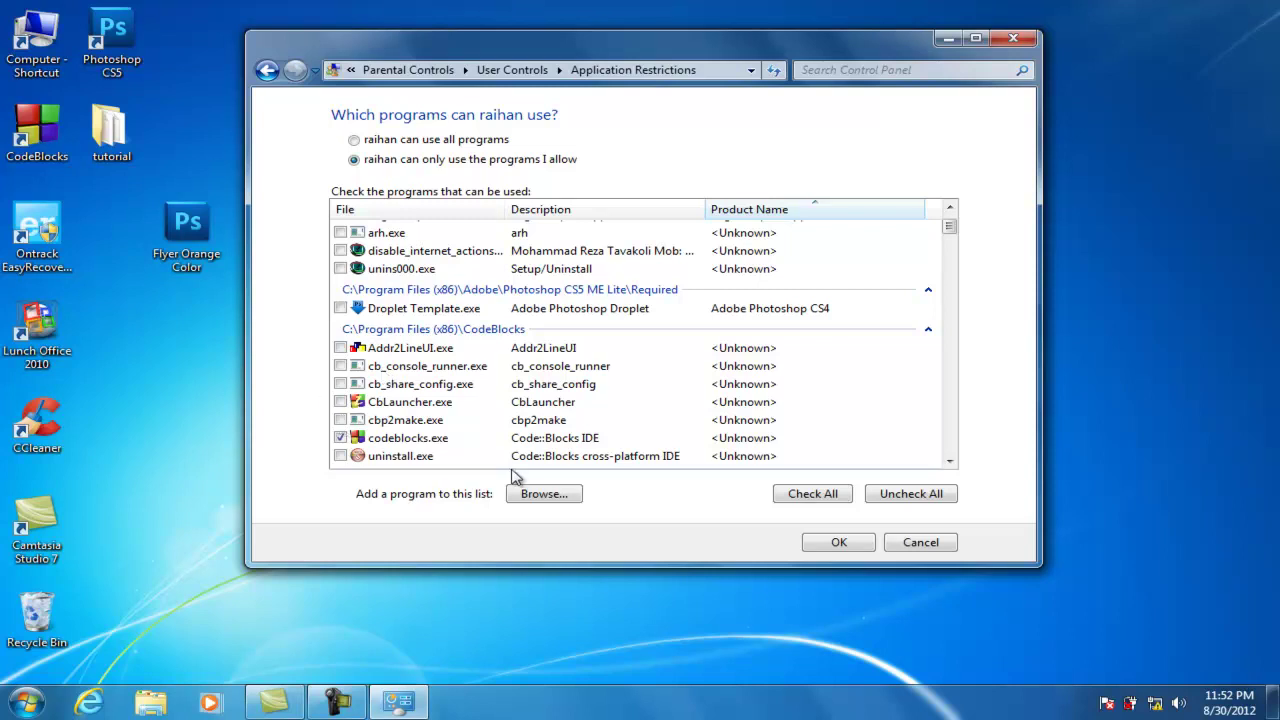
left_click(838, 543)
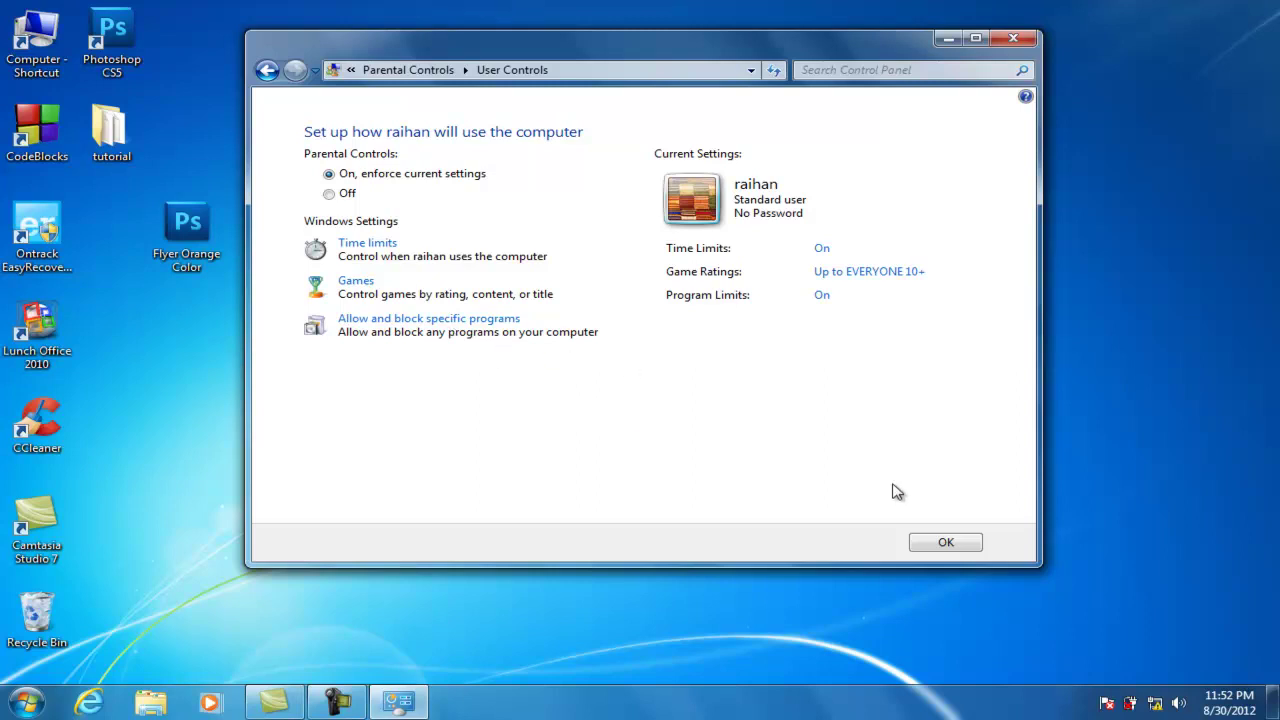
left_click(945, 543)
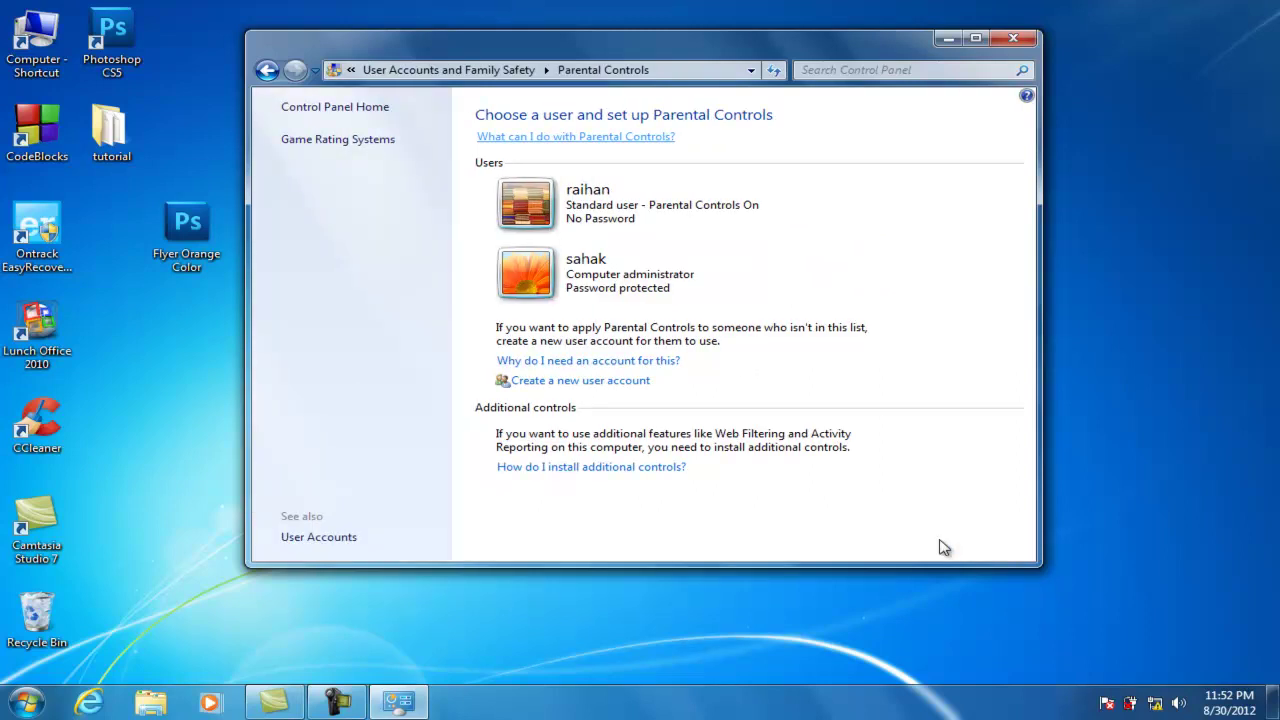